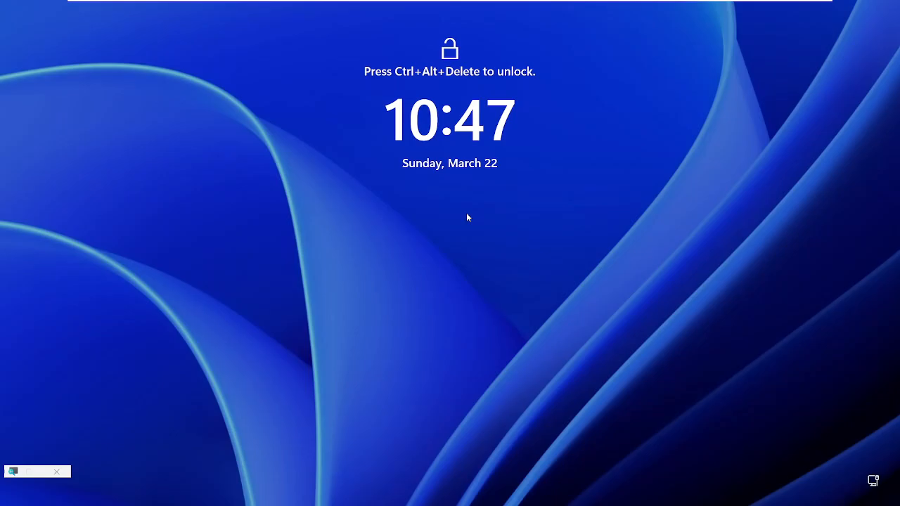
Unlock the server by signing in to the Administrator account with its password, and dismiss the Start menu
{"action": "key", "text": "ctrl+alt+Delete"}
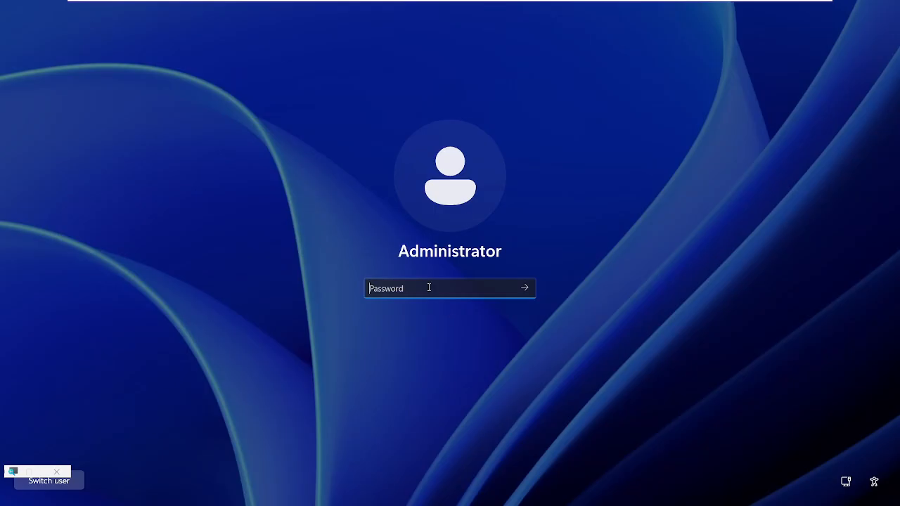
{"action": "type", "text": "************"}
{"action": "key", "text": "Return"}
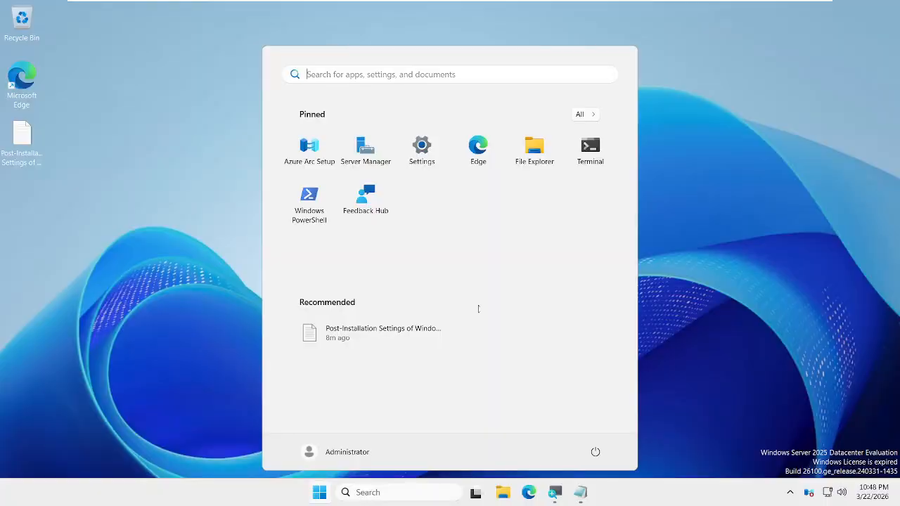
{"action": "left_click", "coordinate": [839, 233]}
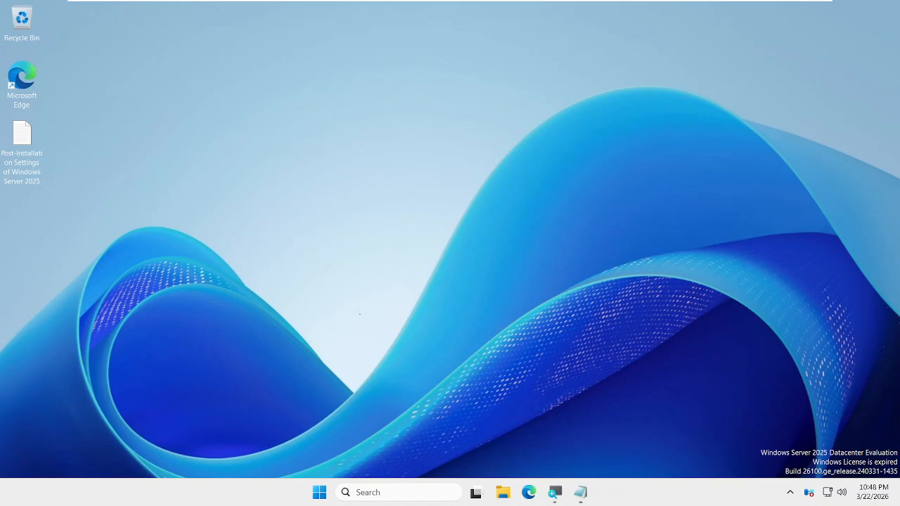
Open Server Manager
{"action": "left_click", "coordinate": [319, 492]}
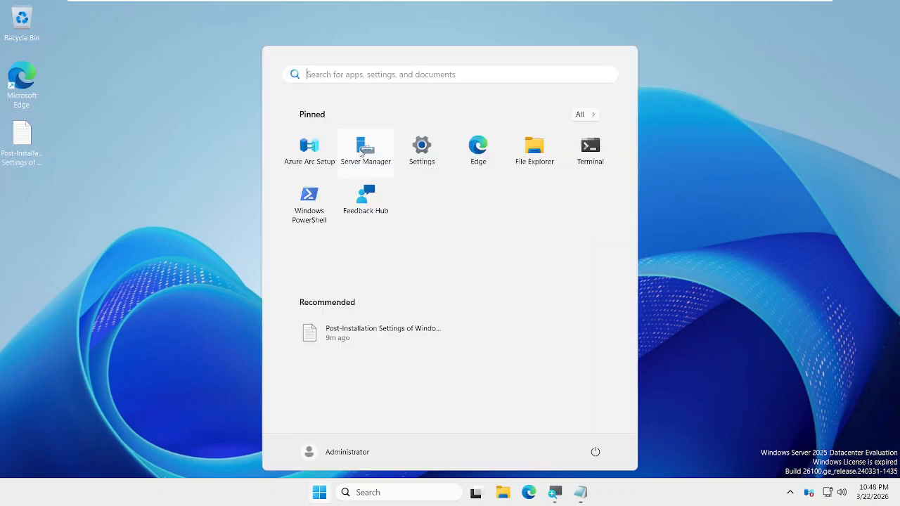
{"action": "left_click", "coordinate": [366, 149]}
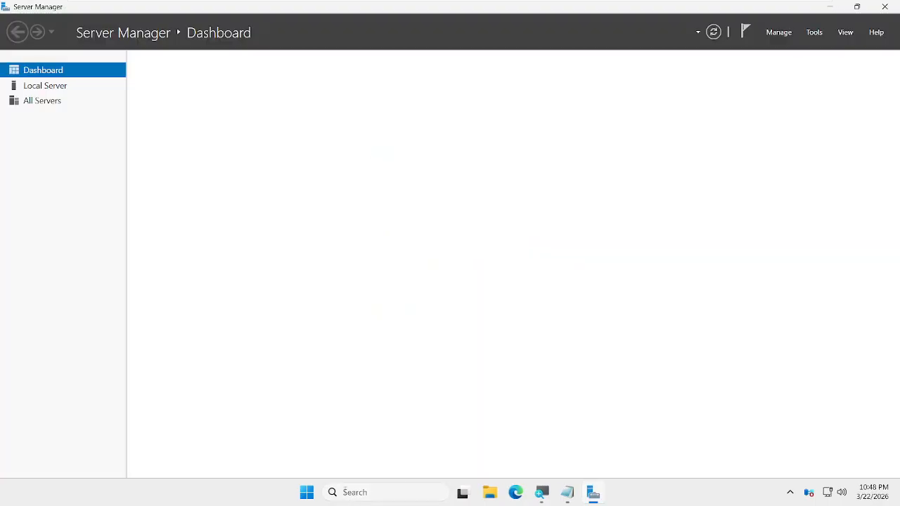
{"action": "left_click", "coordinate": [347, 490]}
{"action": "type", "text": "se"}
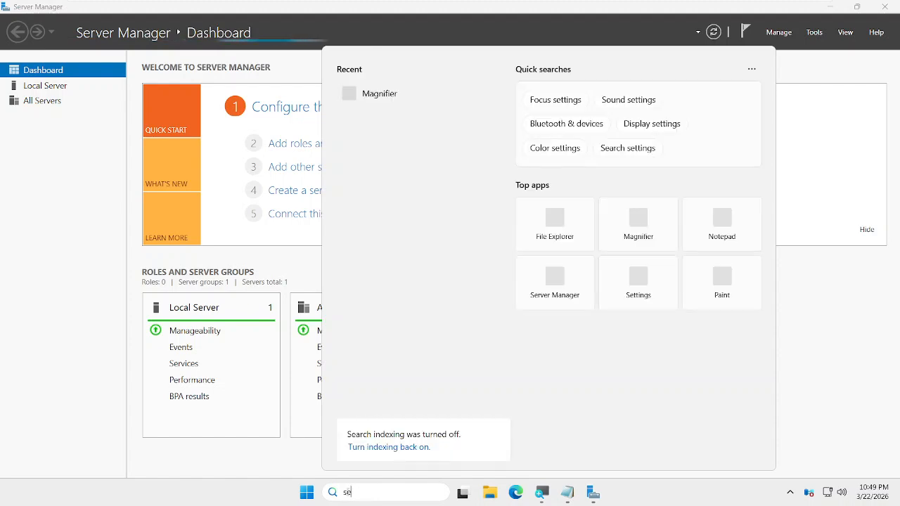
{"action": "type", "text": "rver"}
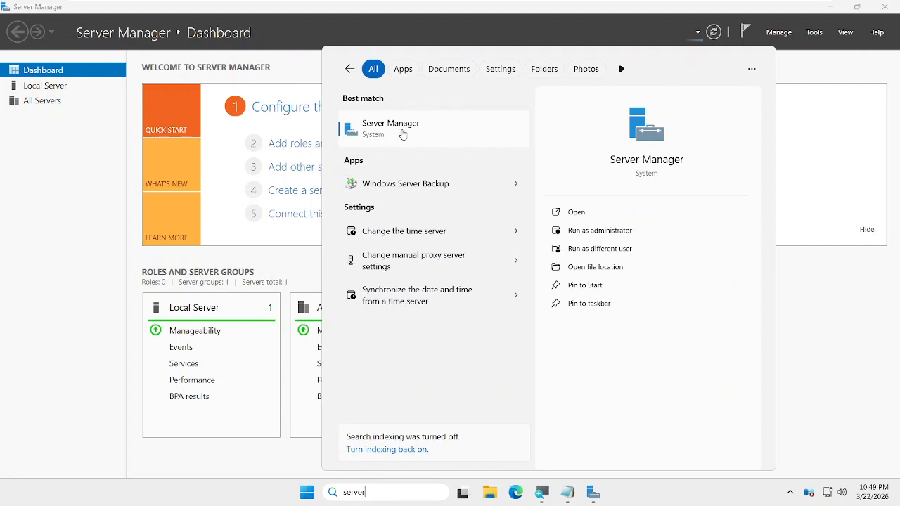
{"action": "left_click", "coordinate": [38, 337]}
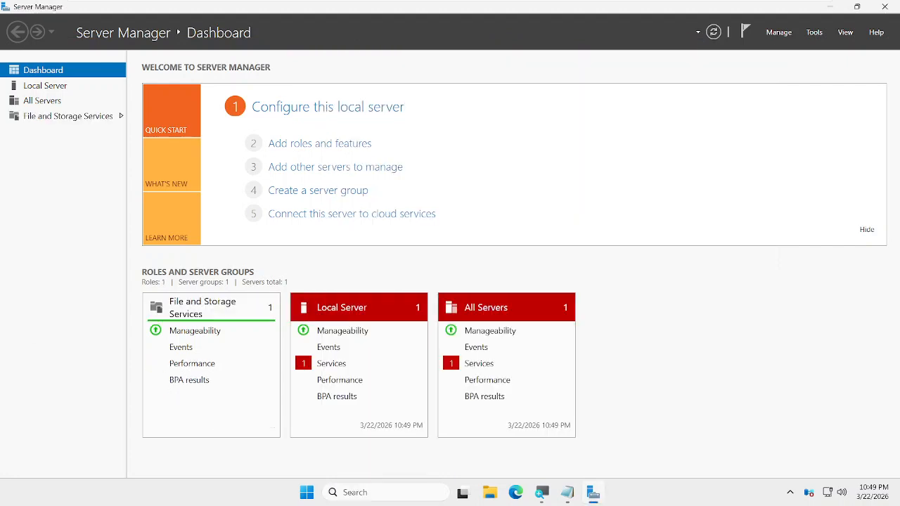
Open Computer Management from Server Manager and show the local Users folder
{"action": "left_click", "coordinate": [813, 32]}
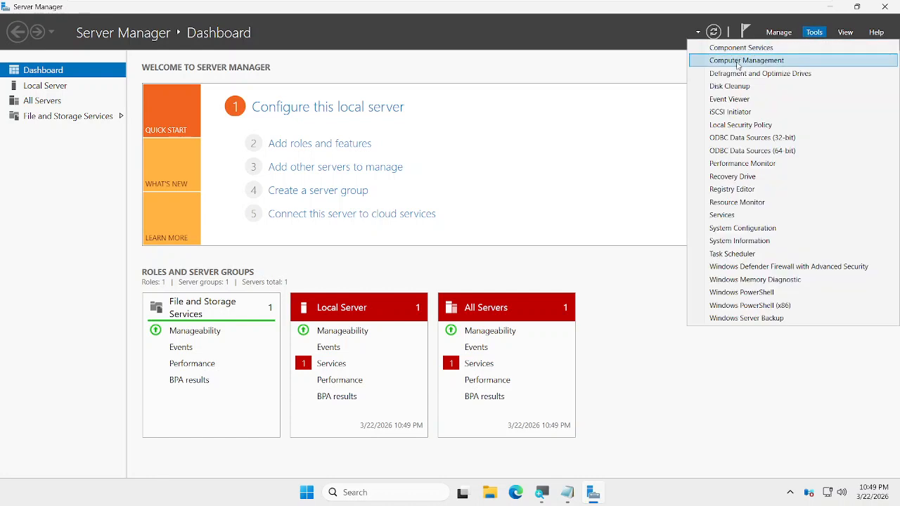
{"action": "left_click", "coordinate": [738, 62]}
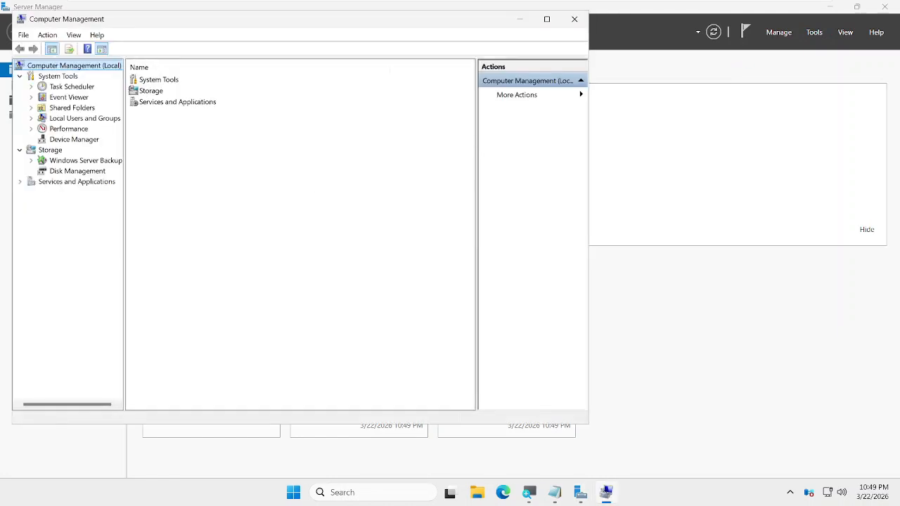
{"action": "left_click", "coordinate": [73, 120]}
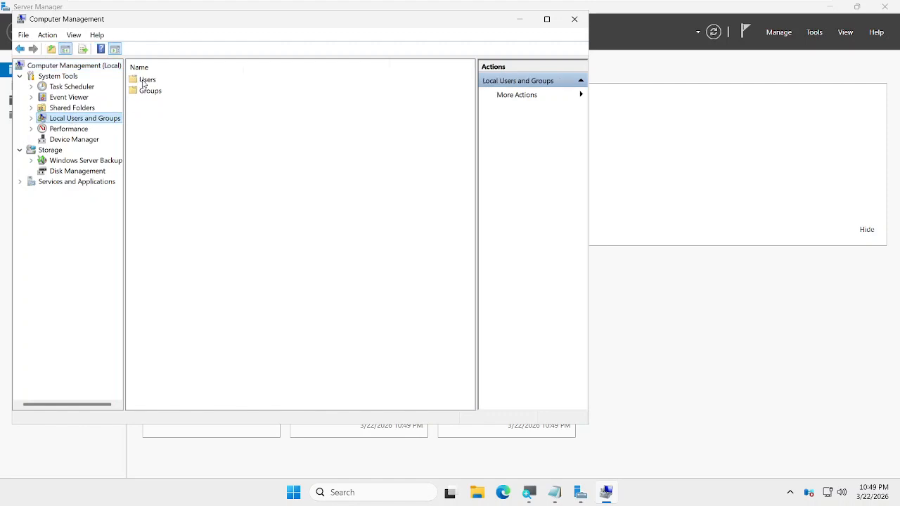
{"action": "double_click", "coordinate": [143, 82]}
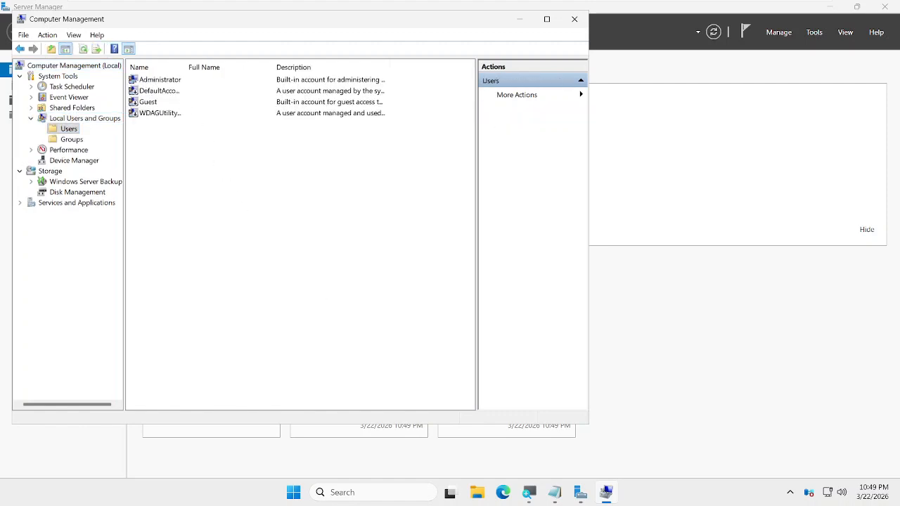
Widen the user list's Name column to fit the full account names, and narrow the Full Name column
{"action": "left_click_drag", "start_coordinate": [274, 67], "coordinate": [308, 70]}
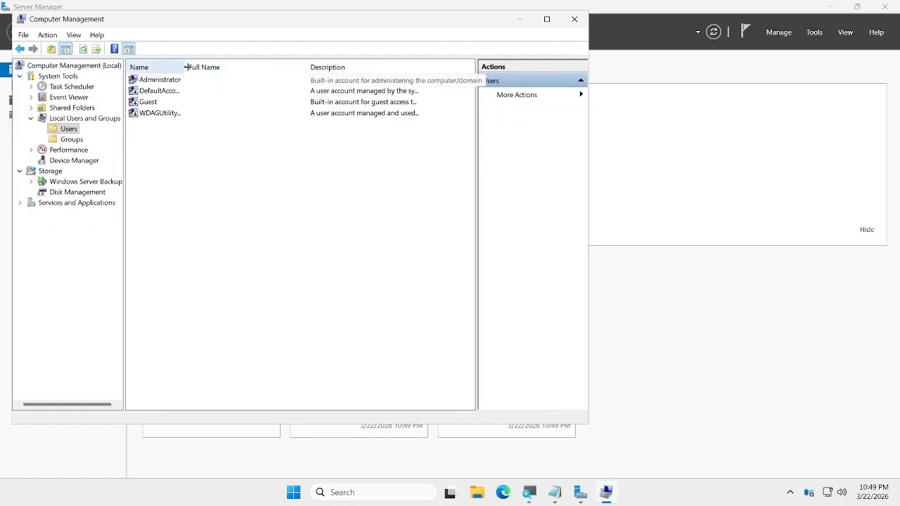
{"action": "left_click_drag", "start_coordinate": [187, 67], "coordinate": [257, 66]}
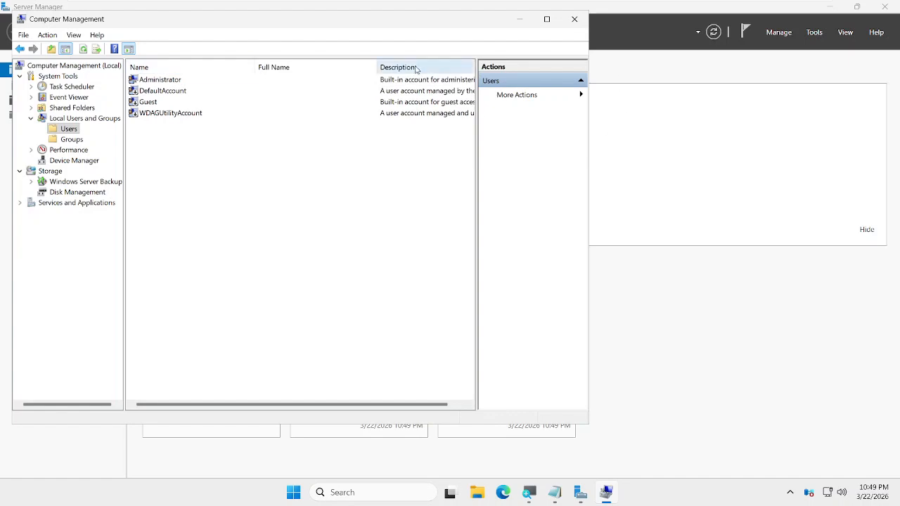
{"action": "left_click_drag", "start_coordinate": [377, 66], "coordinate": [324, 68]}
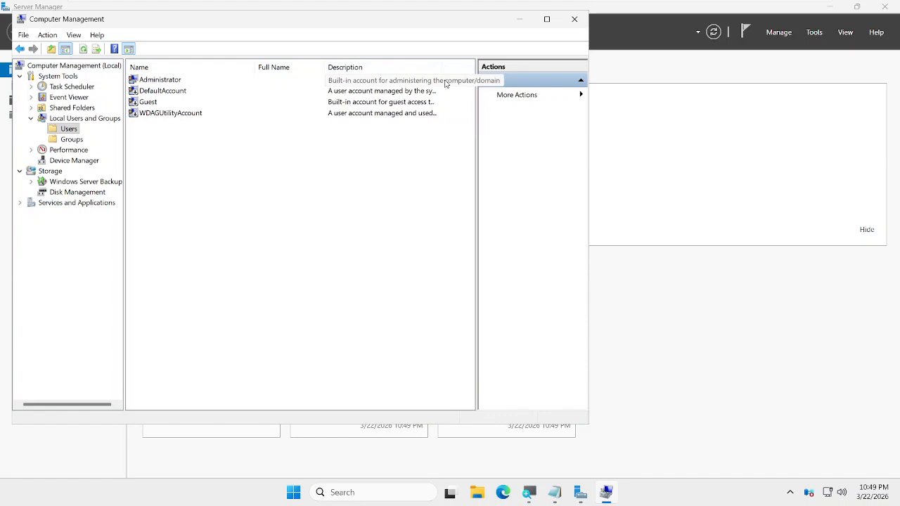
Enable "Password never expires" in the Administrator account's properties and apply the change
{"action": "left_click", "coordinate": [156, 82]}
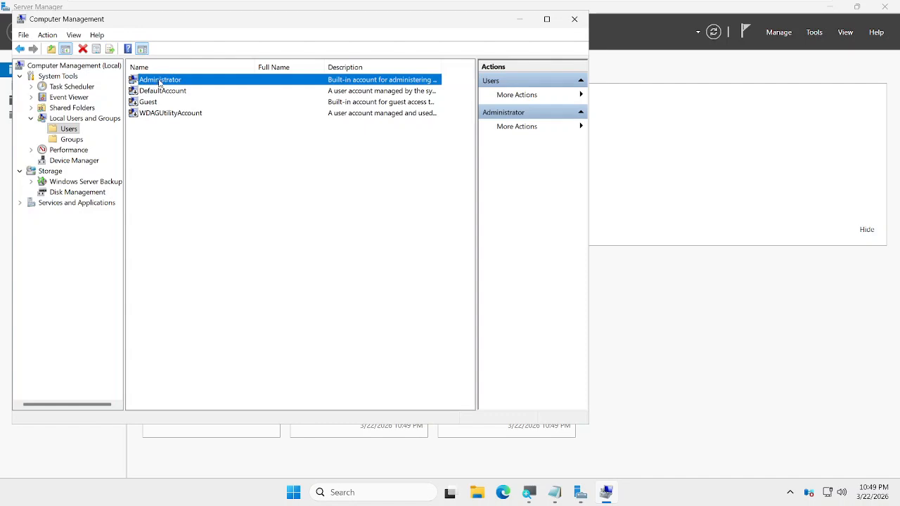
{"action": "right_click", "coordinate": [160, 82]}
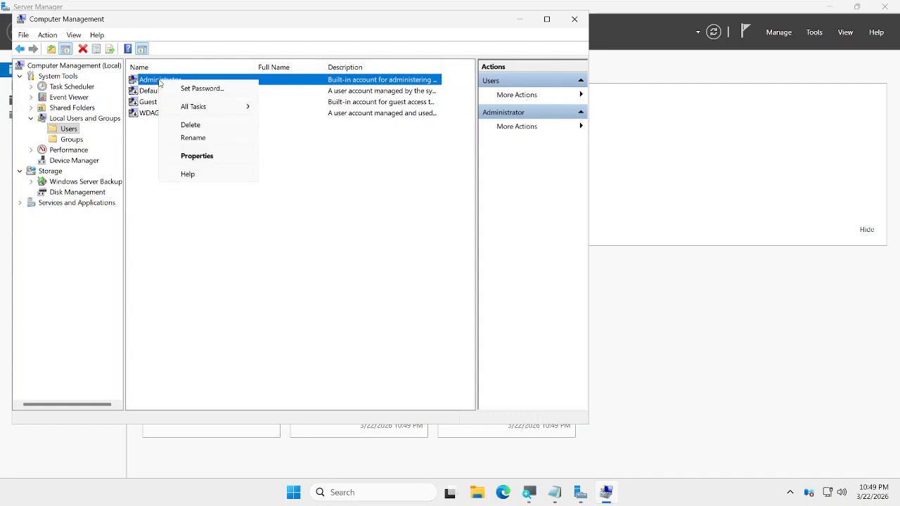
{"action": "left_click", "coordinate": [196, 156]}
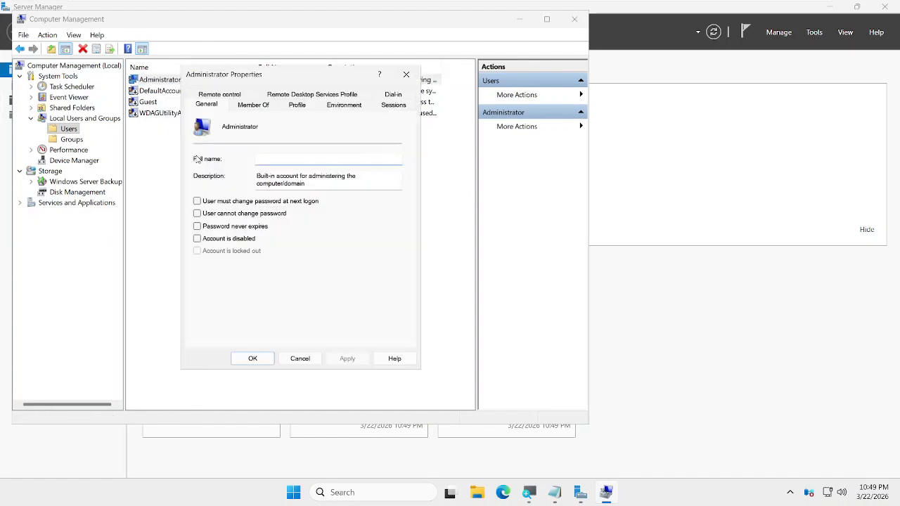
{"action": "left_click", "coordinate": [197, 226]}
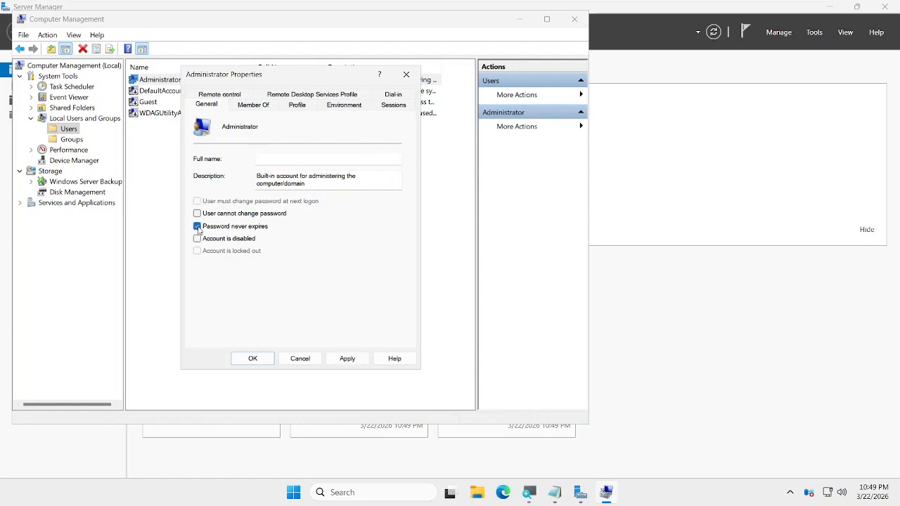
{"action": "left_click", "coordinate": [260, 229]}
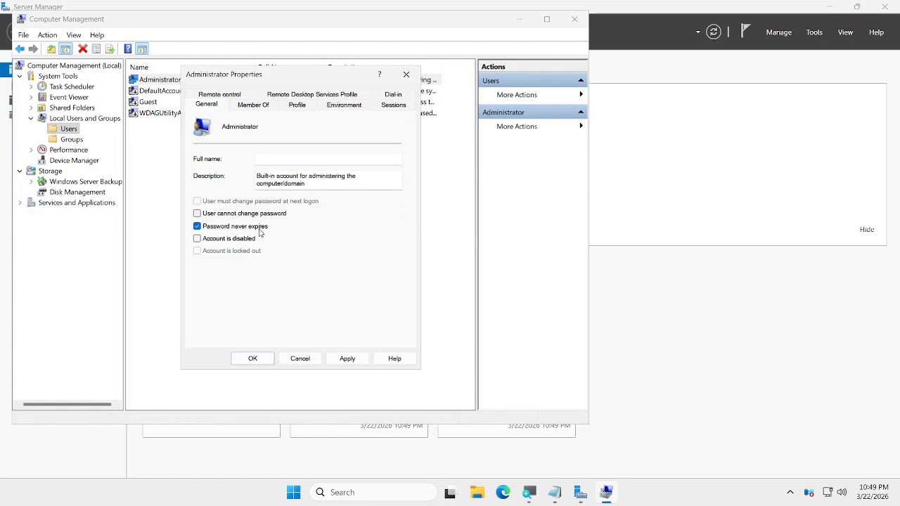
{"action": "left_click", "coordinate": [347, 359]}
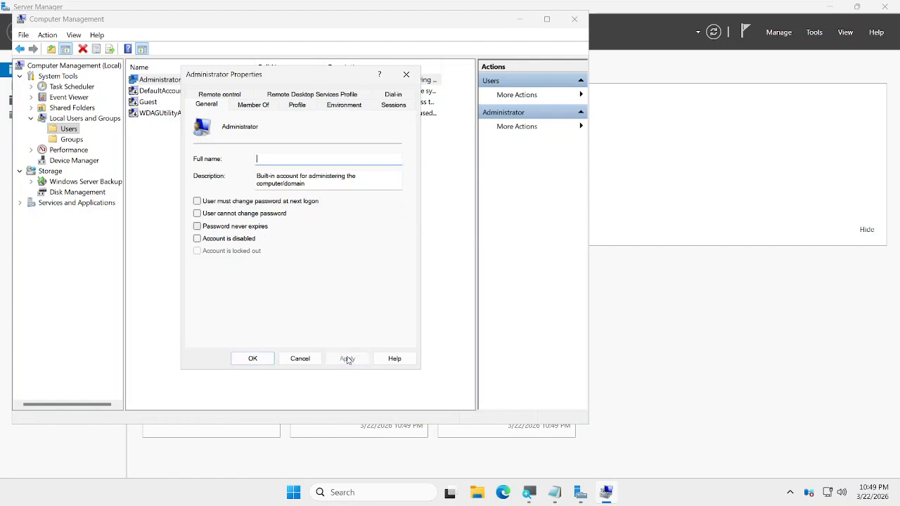
{"action": "left_click", "coordinate": [253, 359]}
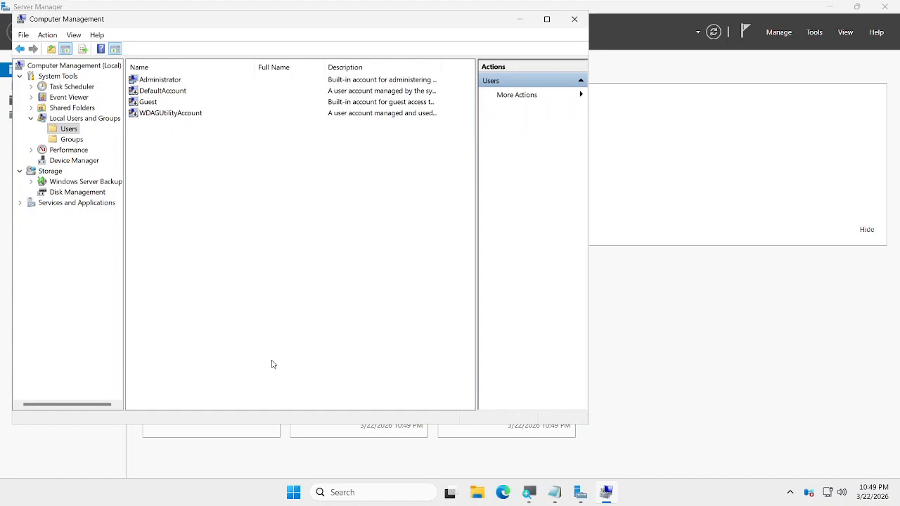
{"action": "right_click", "coordinate": [164, 82]}
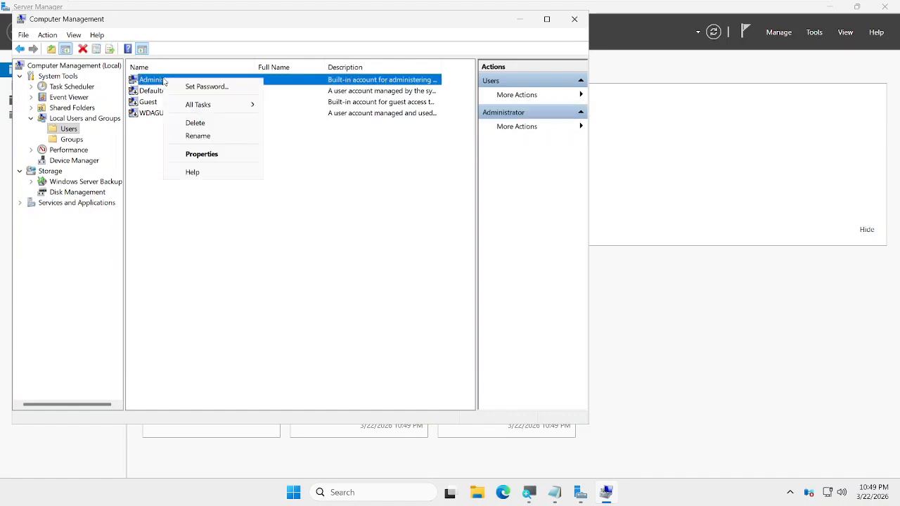
{"action": "left_click", "coordinate": [200, 88]}
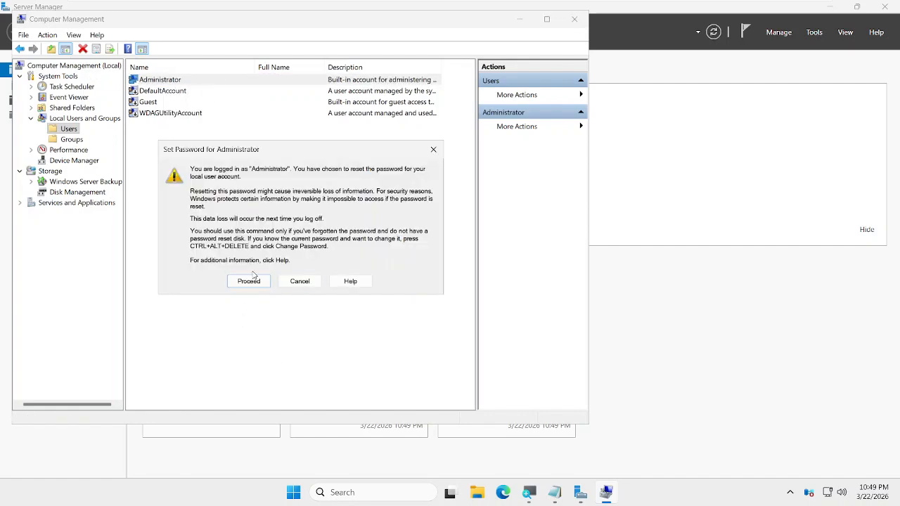
{"action": "left_click", "coordinate": [249, 280]}
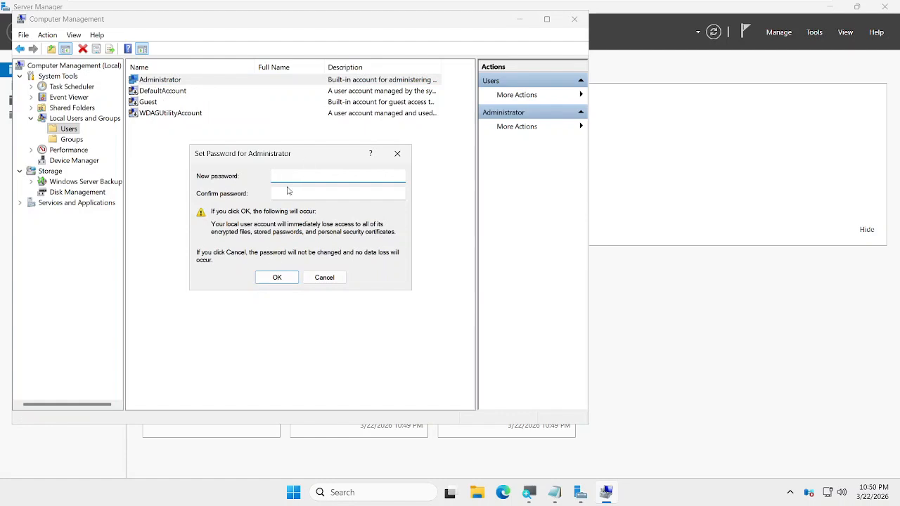
{"action": "left_click", "coordinate": [284, 195]}
{"action": "left_click", "coordinate": [324, 277]}
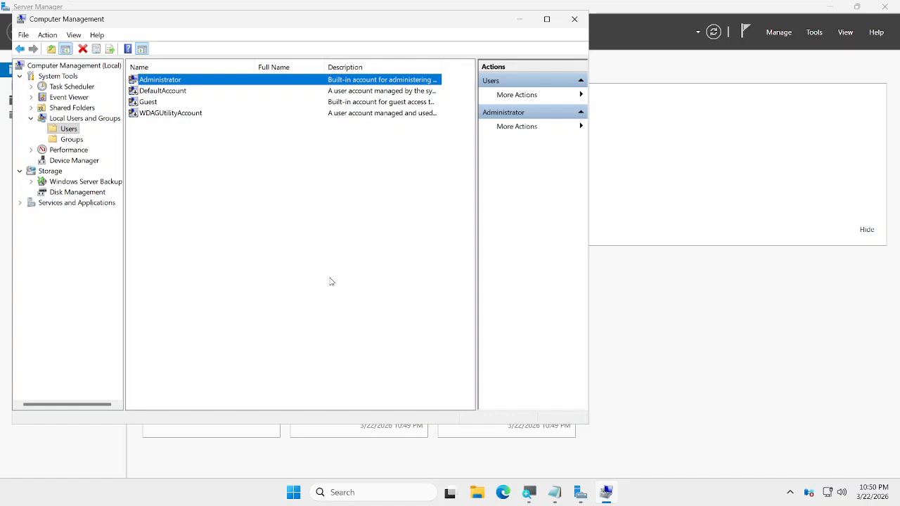
Close Computer Management and open the local server's System Properties from its computer name
{"action": "left_click", "coordinate": [574, 22]}
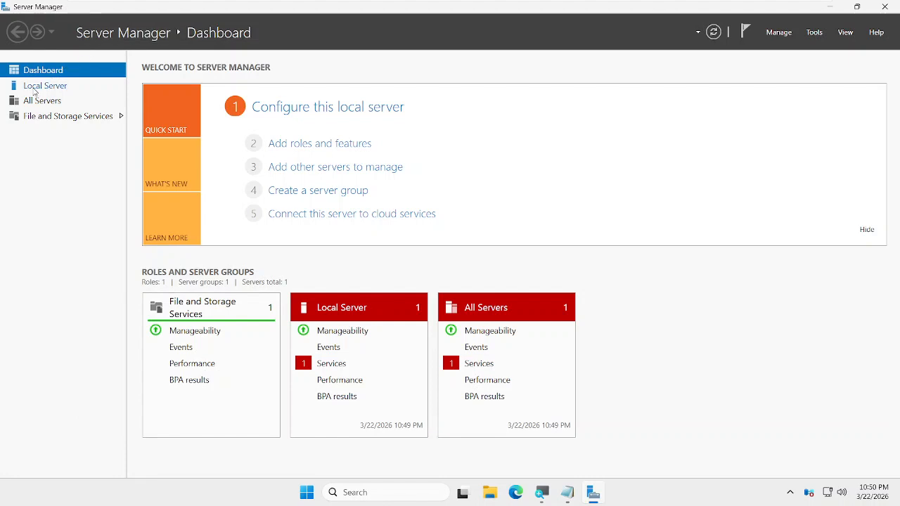
{"action": "left_click", "coordinate": [34, 89]}
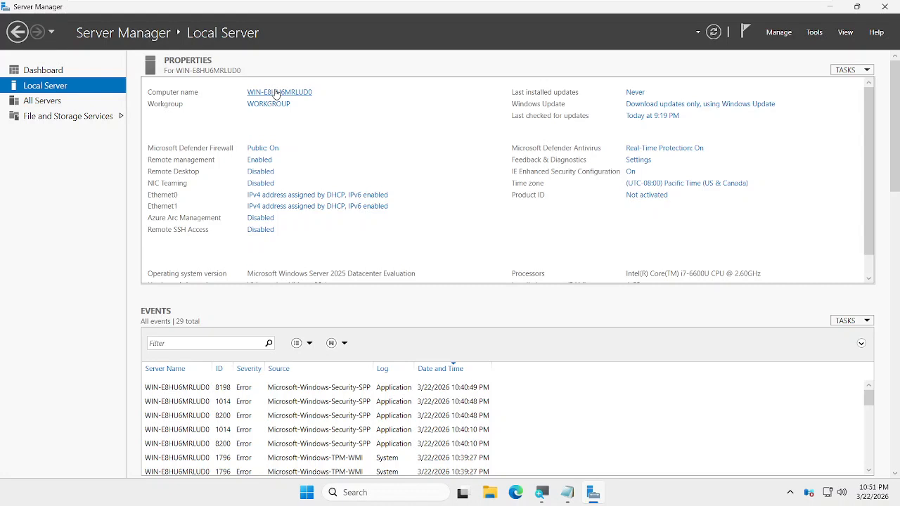
{"action": "left_click", "coordinate": [277, 93]}
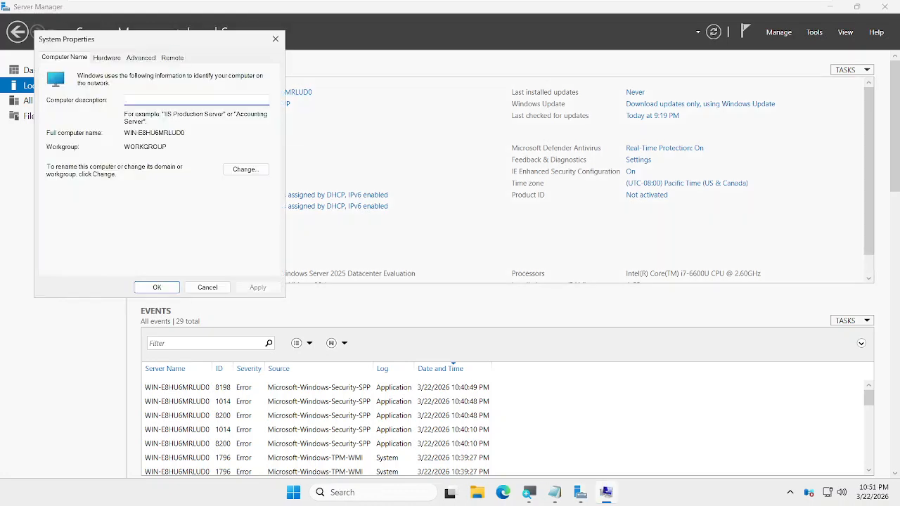
{"action": "left_click_drag", "start_coordinate": [156, 40], "coordinate": [466, 119]}
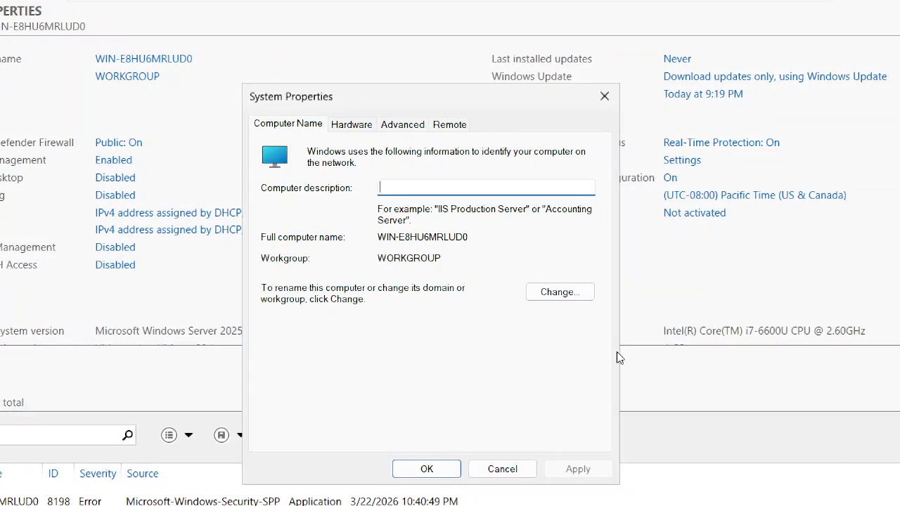
Rename the computer to Srv-DC01, acknowledge the restart notice and close System Properties
{"action": "left_click", "coordinate": [568, 293]}
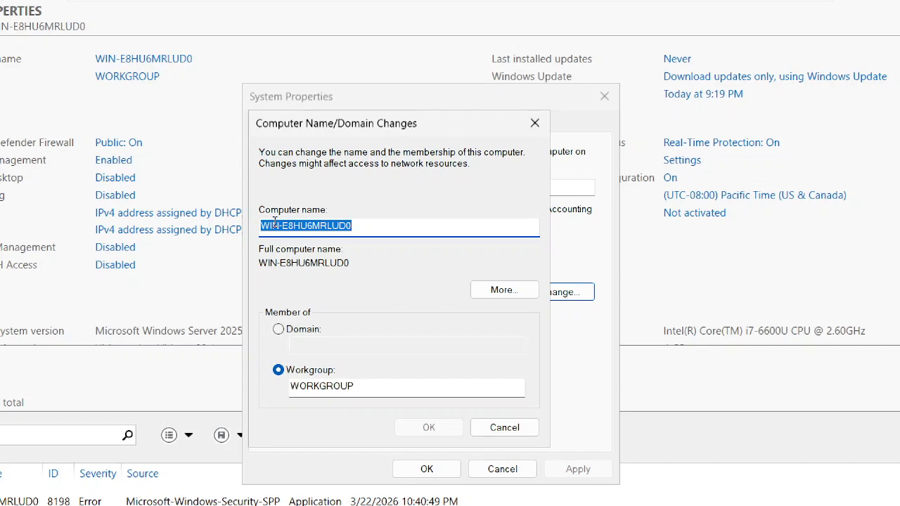
{"action": "type", "text": "S"}
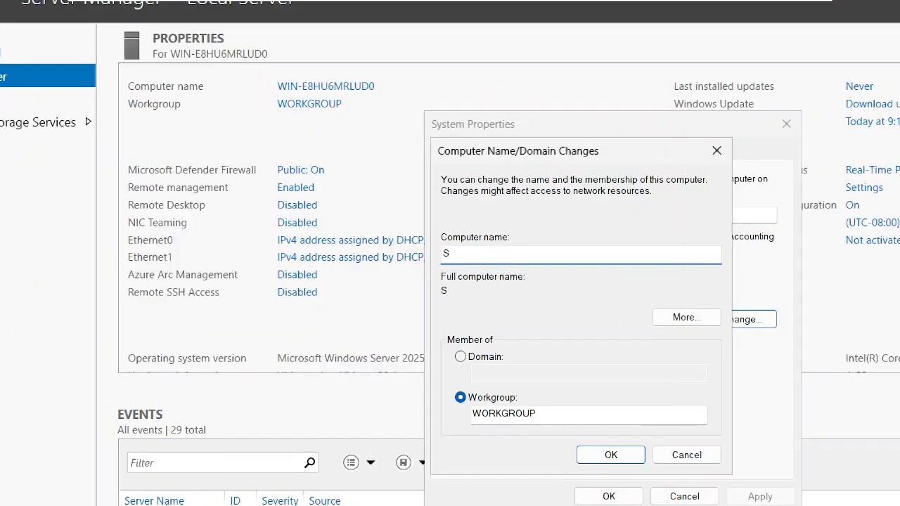
{"action": "type", "text": "er"}
{"action": "key", "text": "BackSpace"}
{"action": "key", "text": "BackSpace"}
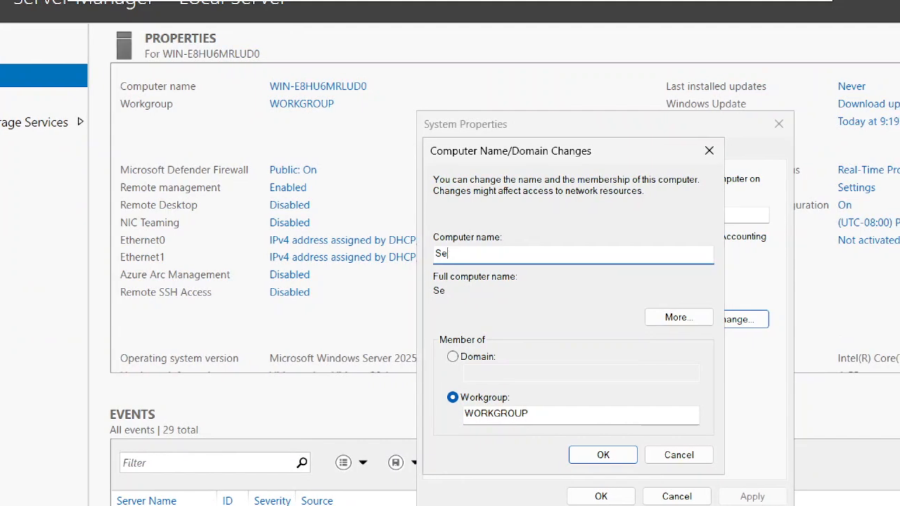
{"action": "type", "text": "r"}
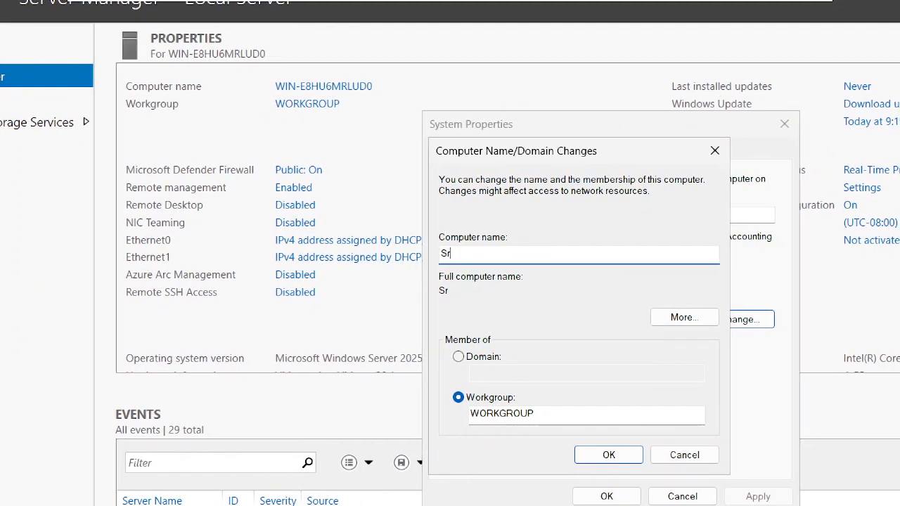
{"action": "type", "text": "v"}
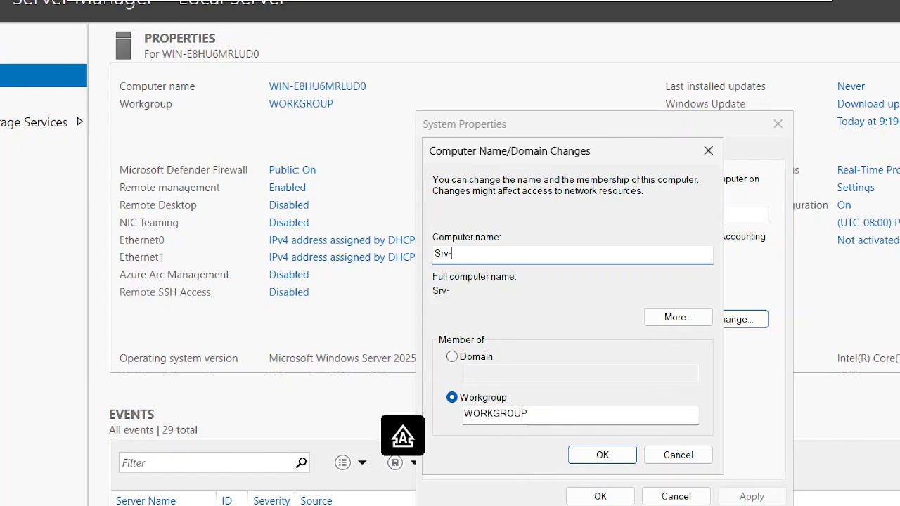
{"action": "type", "text": "-DC"}
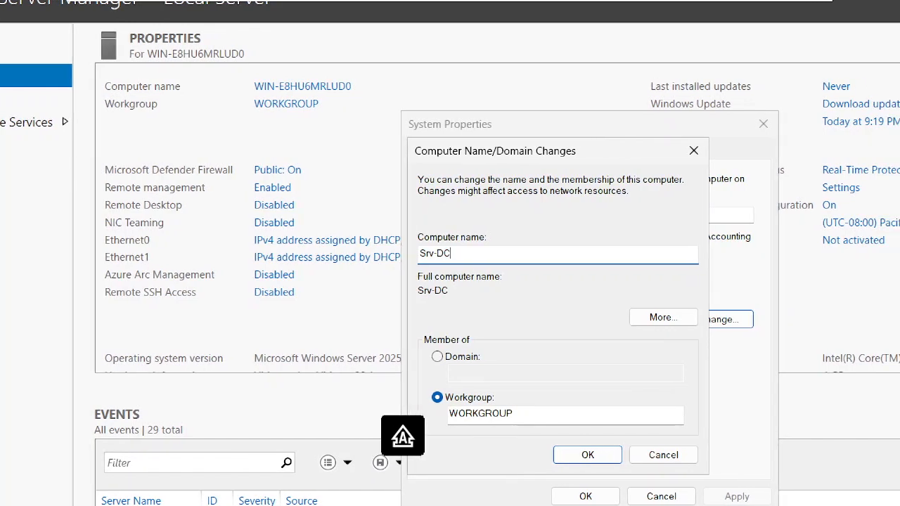
{"action": "type", "text": "01"}
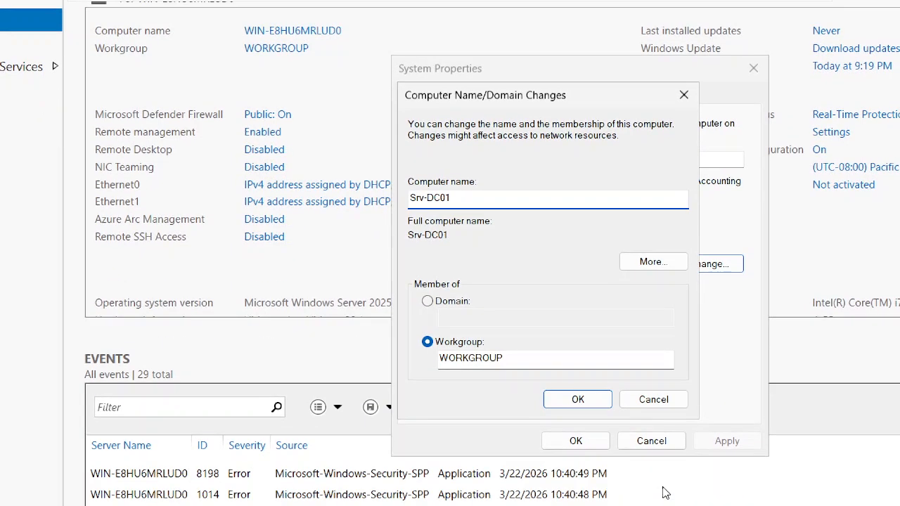
{"action": "left_click", "coordinate": [596, 398]}
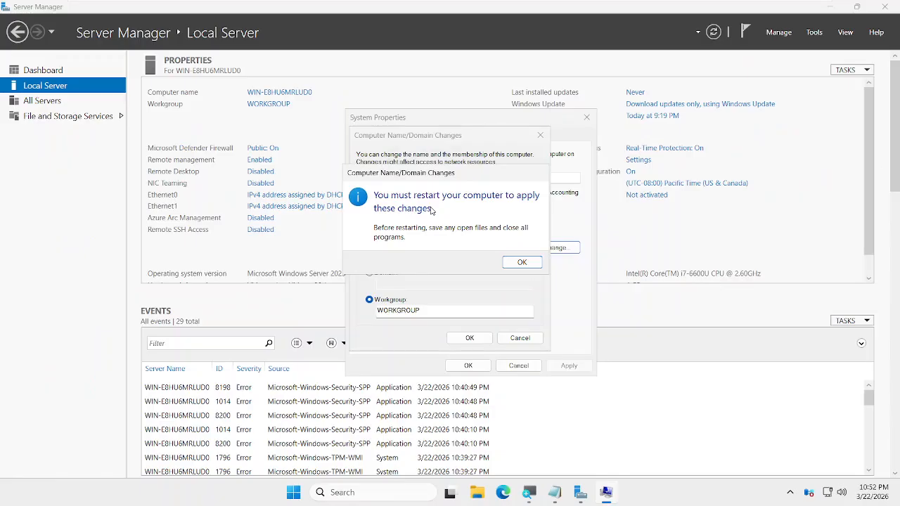
{"action": "left_click", "coordinate": [509, 262]}
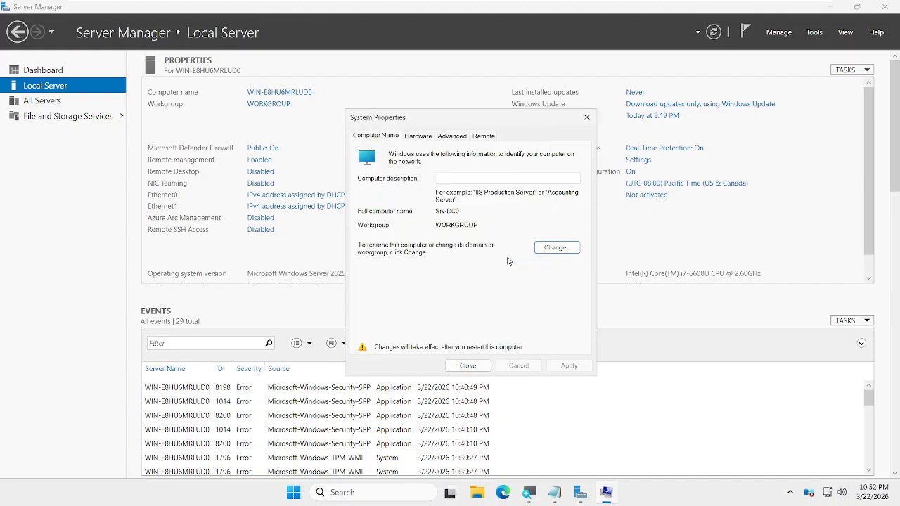
{"action": "left_click", "coordinate": [467, 365]}
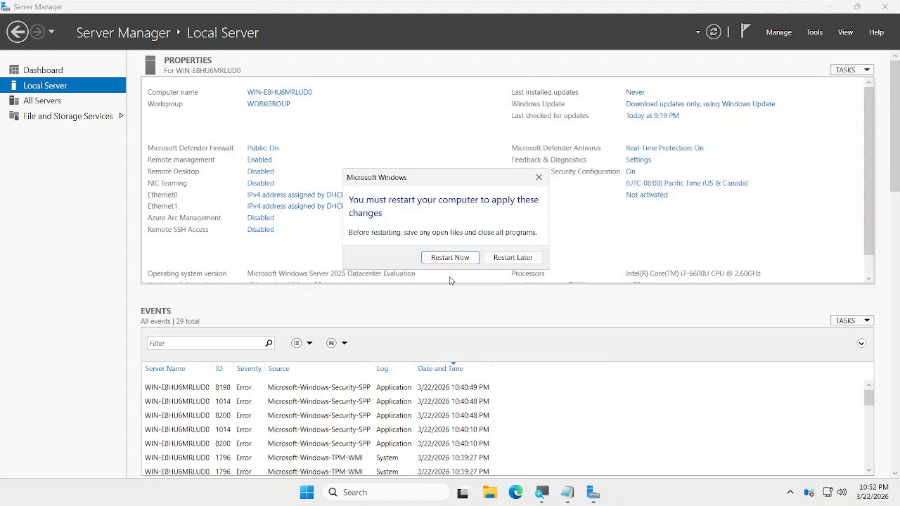